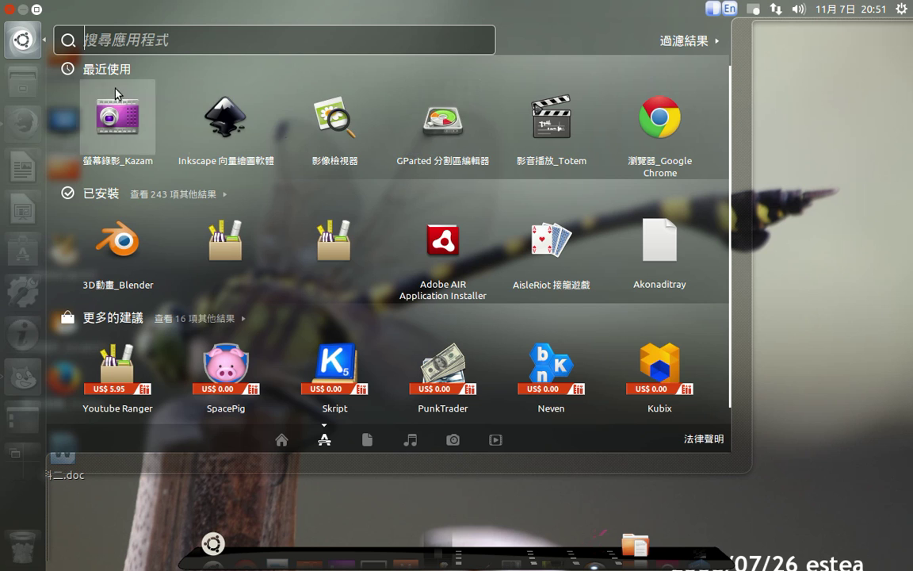
Open the Ubuntu Software Center (Ubuntu 軟體中心) and look over its start page.
left_click(23, 41)
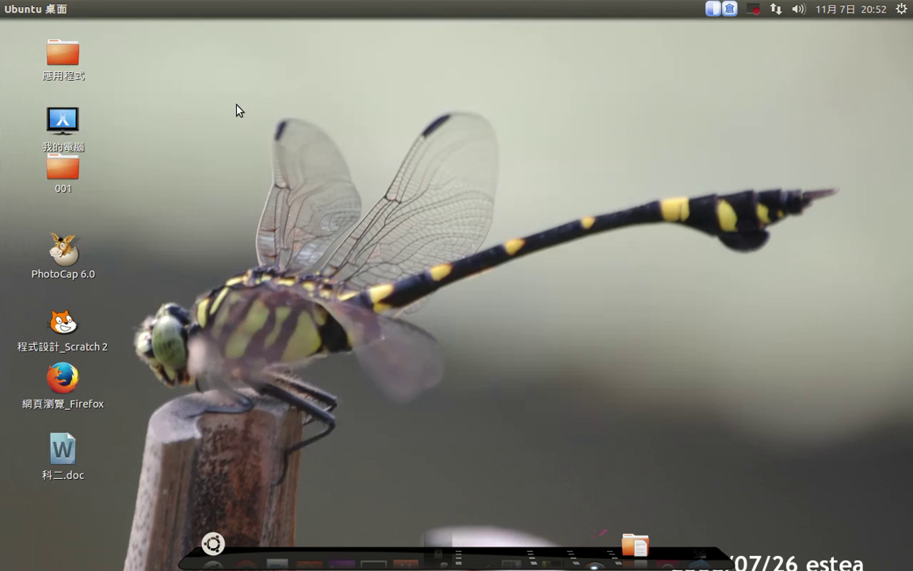
mouse_move(4, 242)
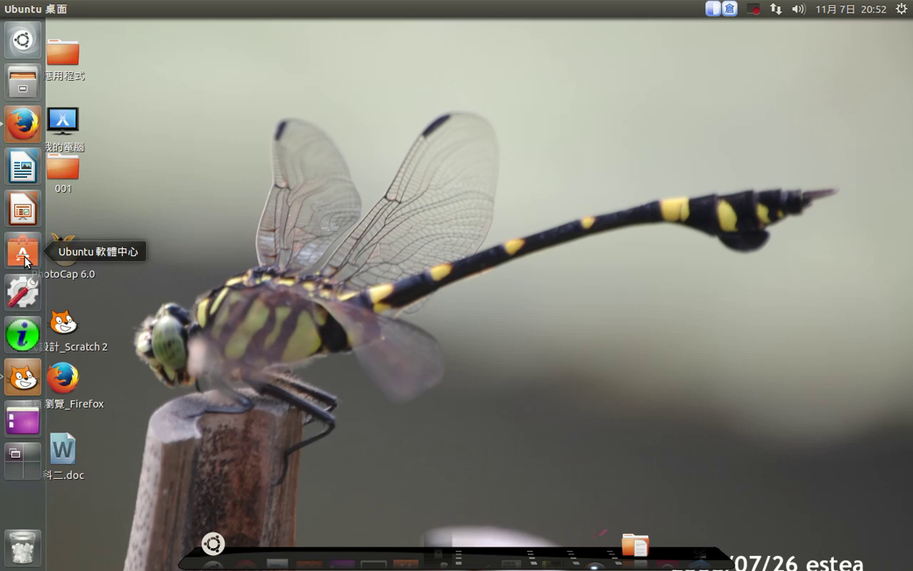
left_click(23, 253)
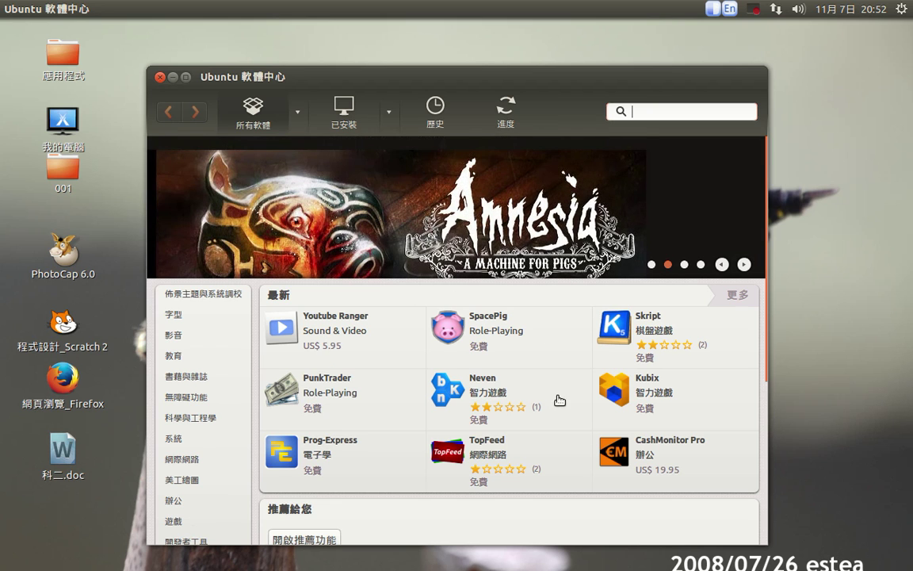
scroll(564, 408, "down", 1)
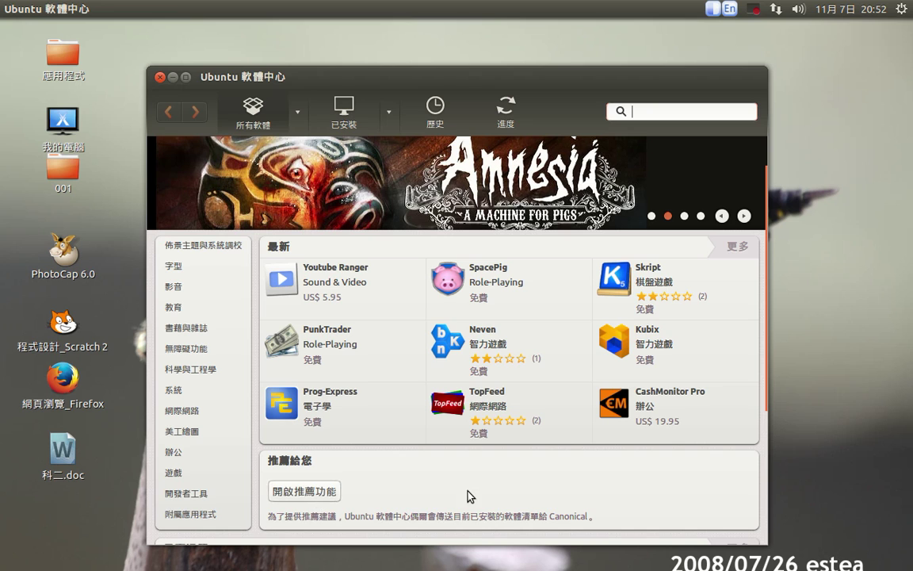
scroll(474, 493, "up", 1)
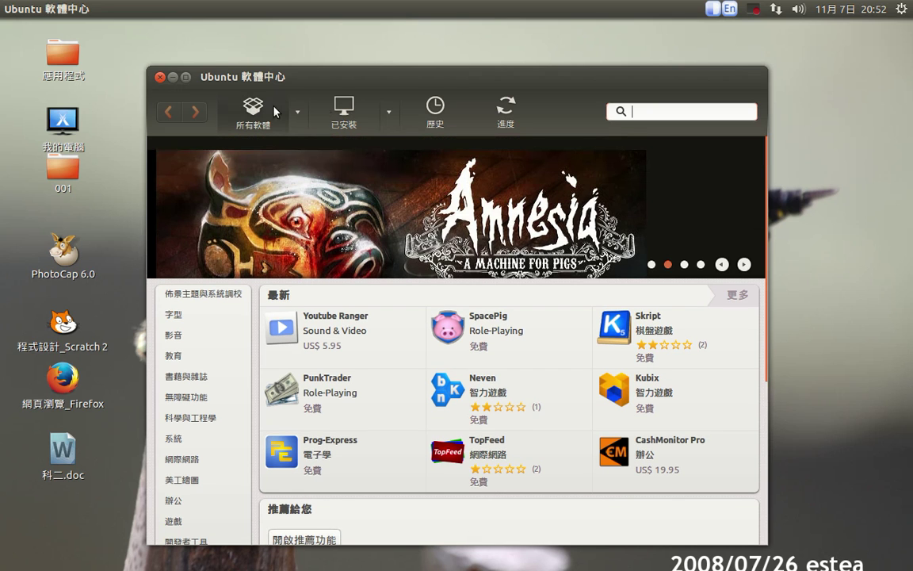
View the installed software, the change history and the progress page, and return to the overview of all software.
left_click(355, 114)
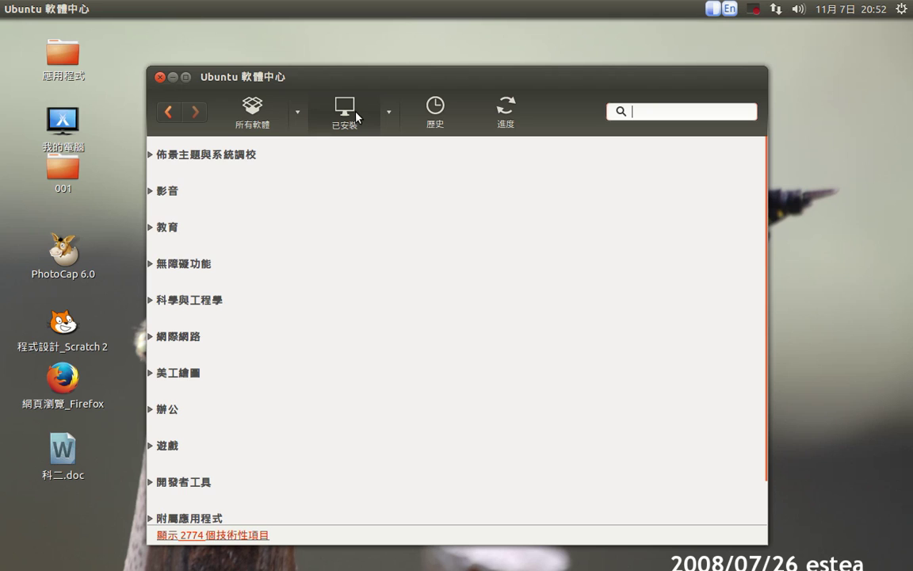
left_click(435, 111)
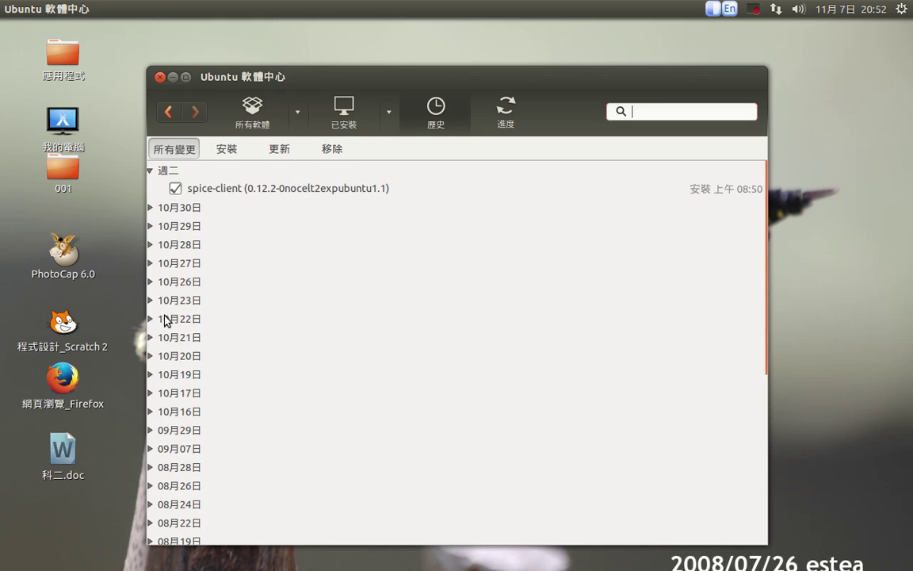
left_click(506, 108)
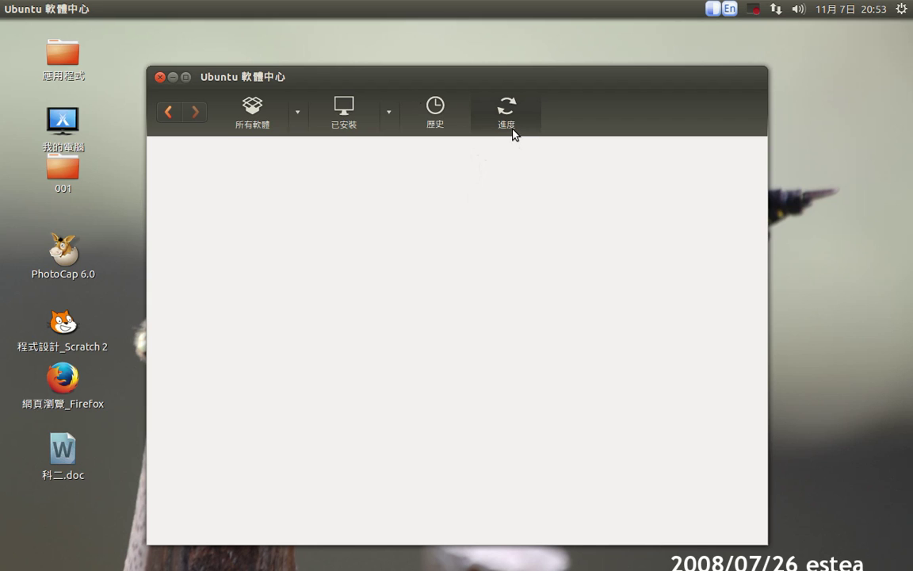
left_click(254, 119)
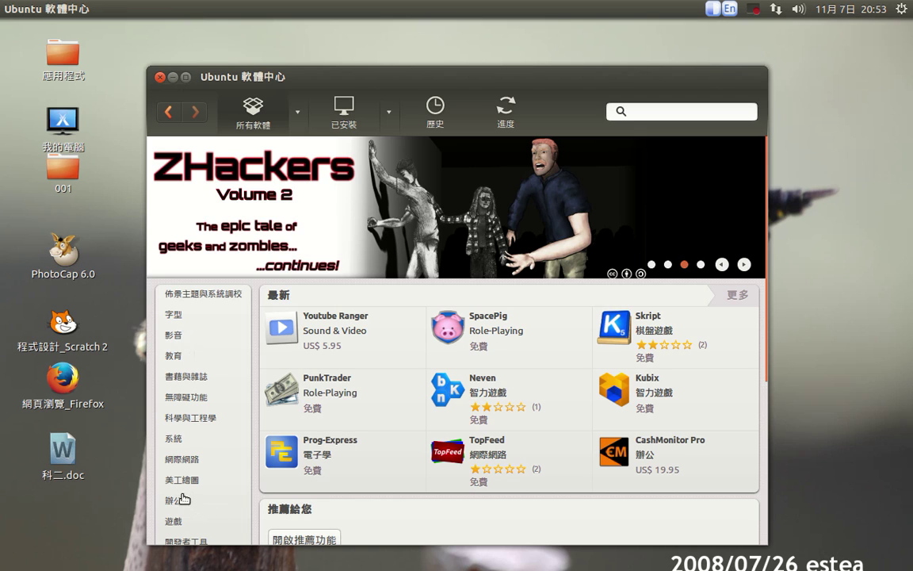
Open the 影音 (sound and video) category and show the full information page for VLC 媒體播放器.
left_click(174, 336)
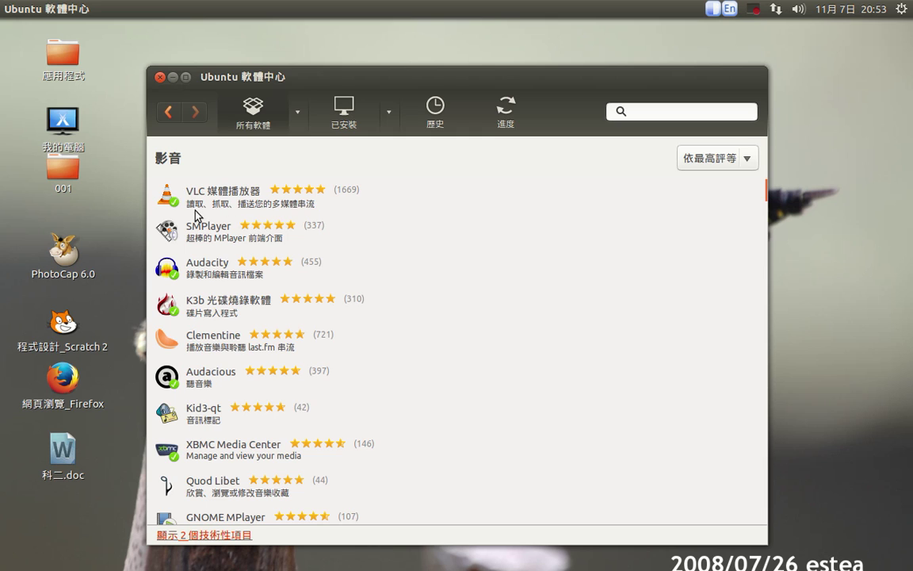
left_click(158, 187)
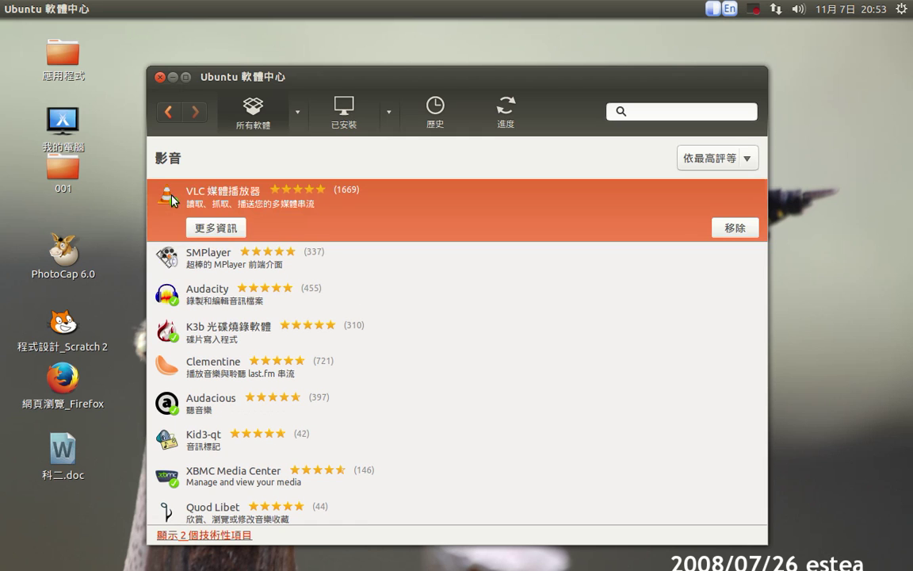
left_click(213, 228)
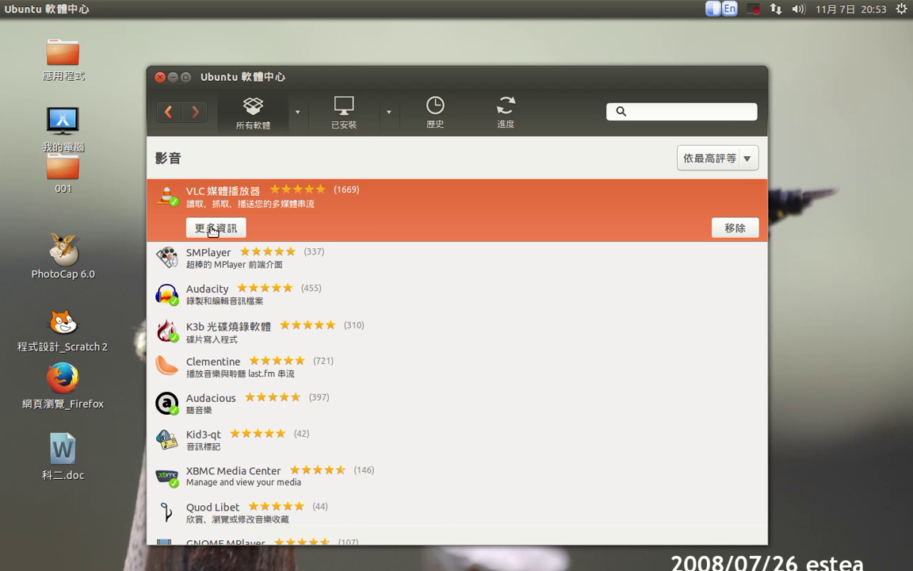
left_click(212, 230)
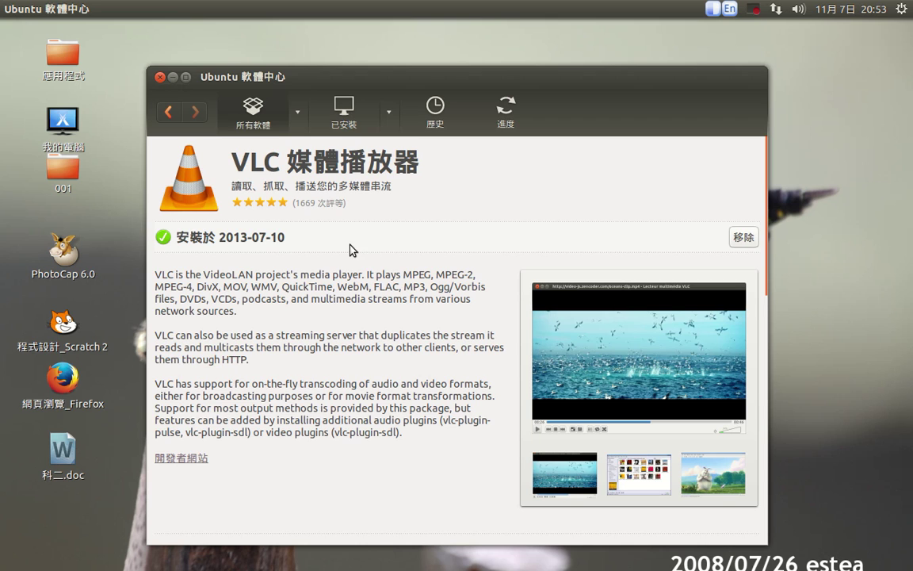
Examine VLC's information page, including its description, optional add-ons, version and licence details, related programs and user reviews.
scroll(294, 242, "down", 3)
scroll(284, 252, "up", 3)
scroll(400, 388, "down", 3)
scroll(400, 392, "down", 2)
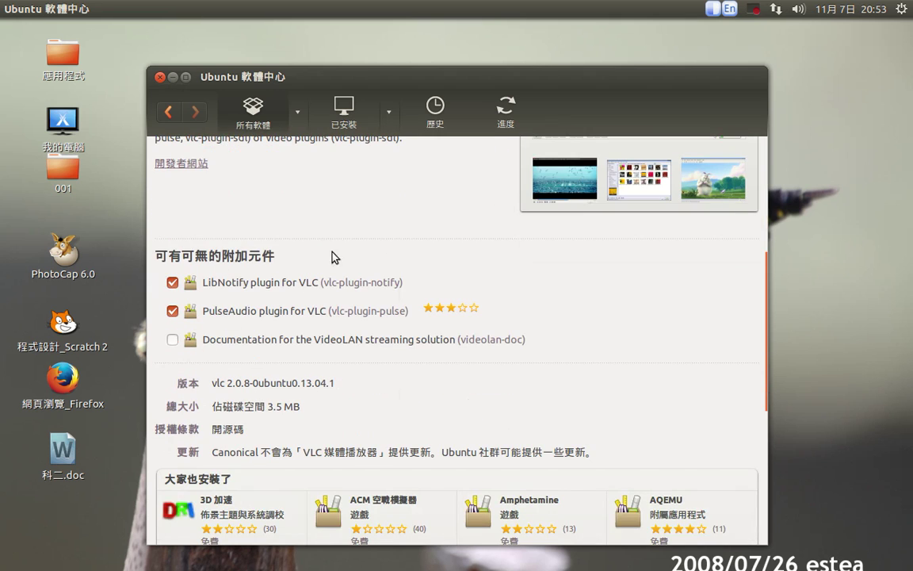
scroll(317, 257, "down", 3)
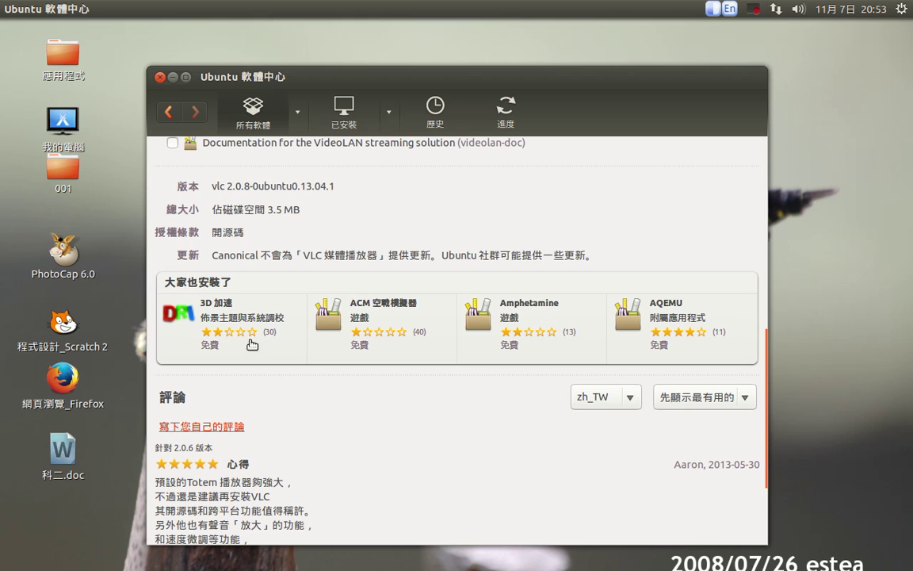
scroll(317, 257, "up", 6)
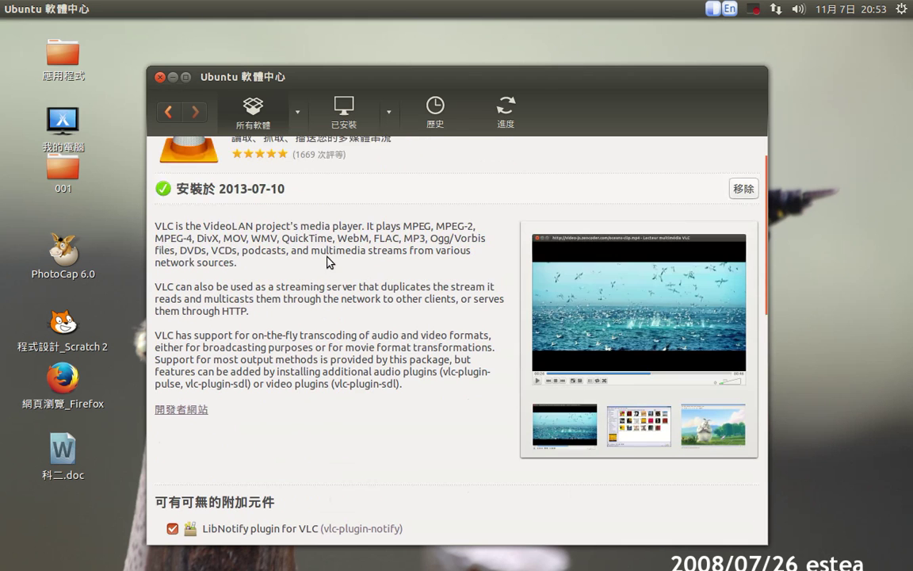
scroll(258, 237, "down", 5)
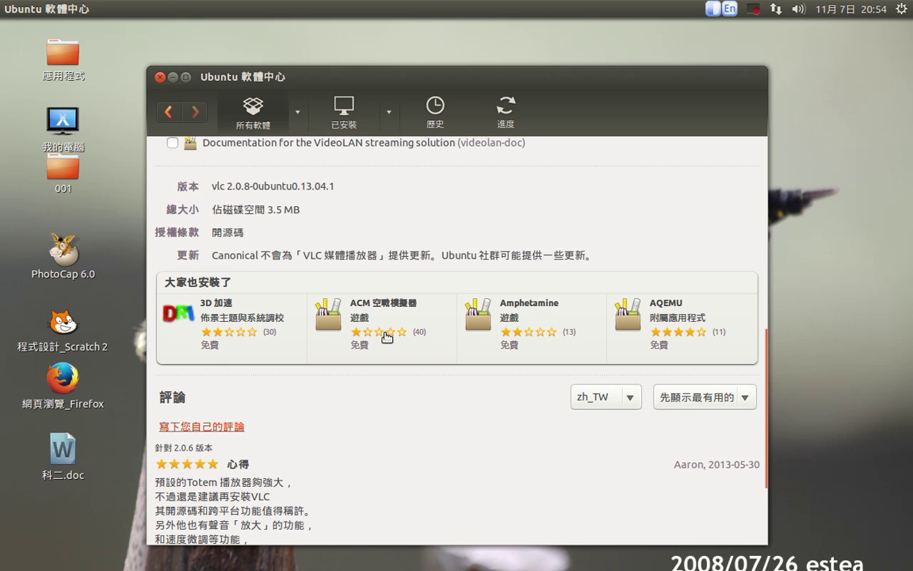
scroll(387, 322, "up", 6)
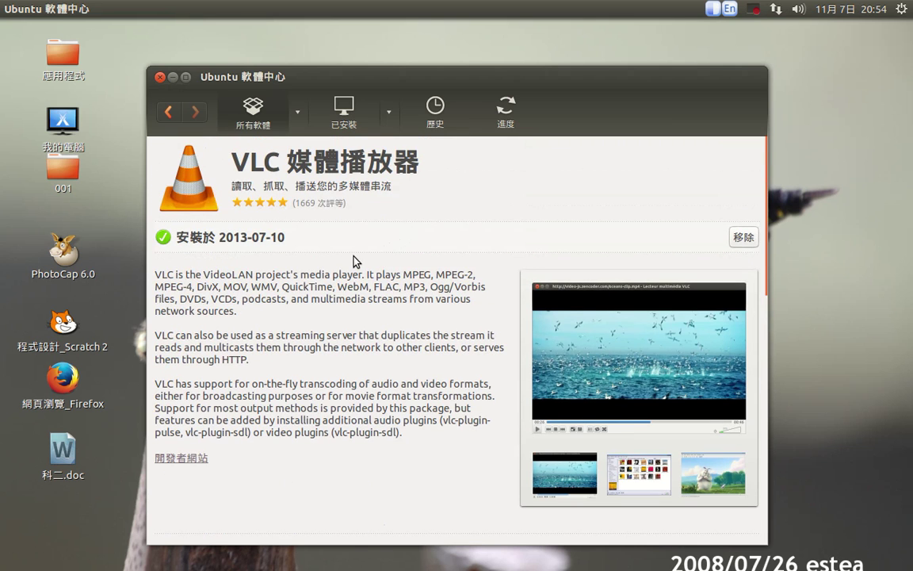
scroll(353, 262, "down", 2)
scroll(355, 258, "down", 3)
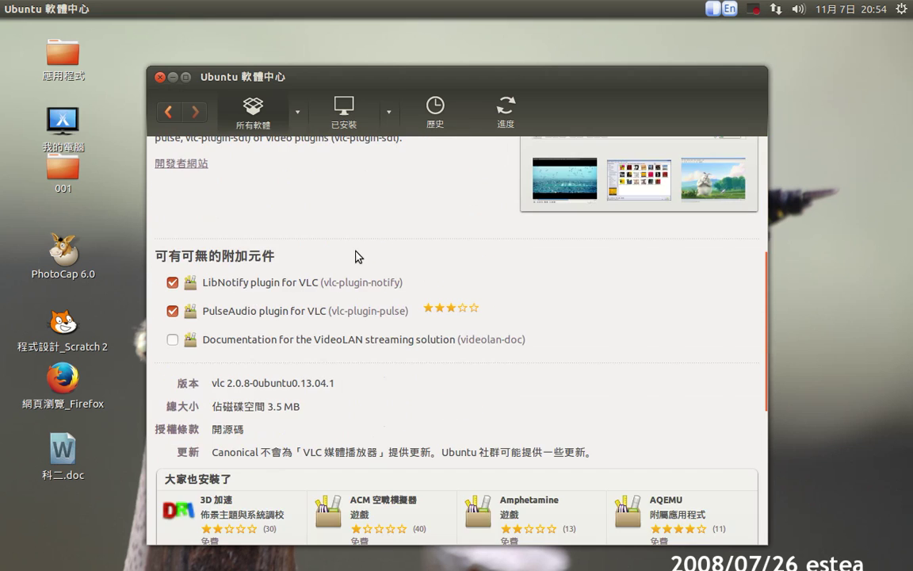
scroll(357, 265, "up", 5)
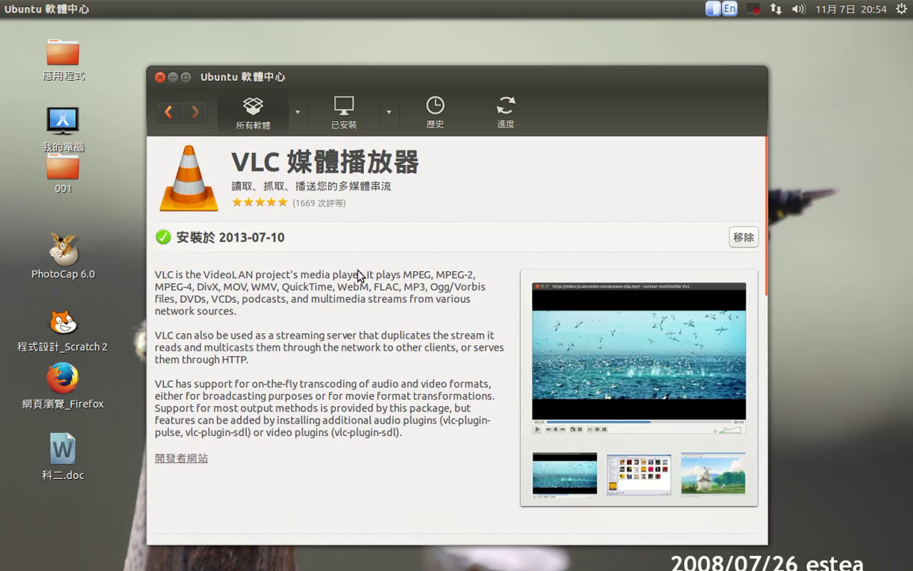
scroll(359, 275, "down", 6)
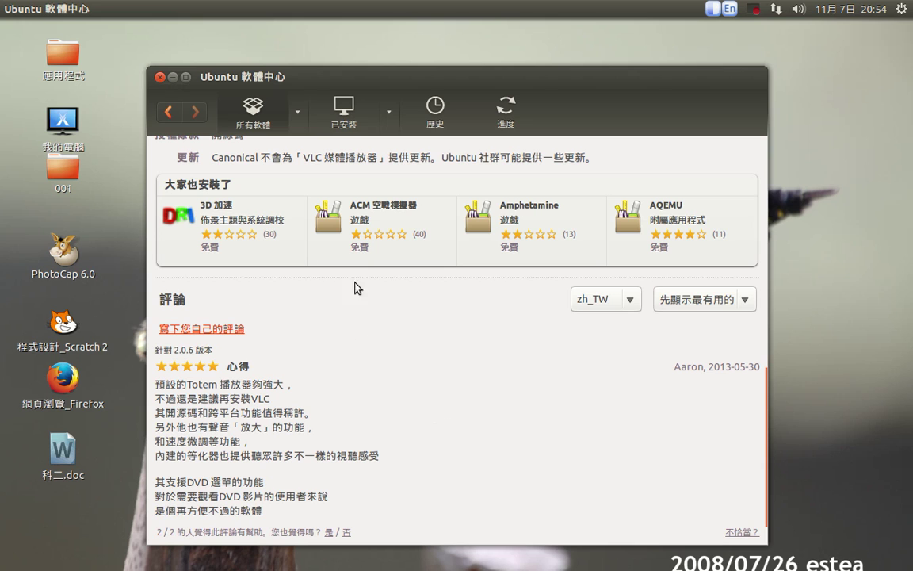
scroll(294, 321, "up", 3)
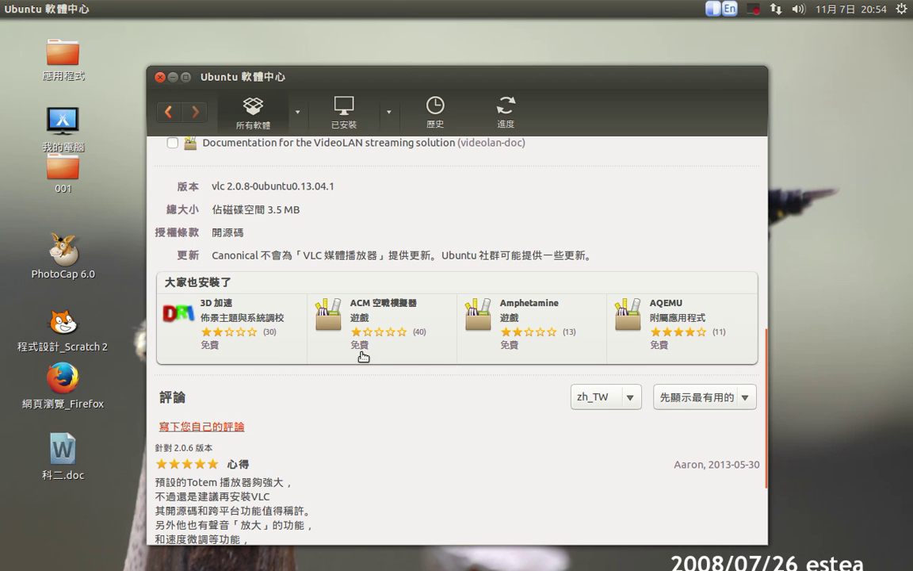
scroll(371, 349, "up", 8)
scroll(373, 347, "up", 8)
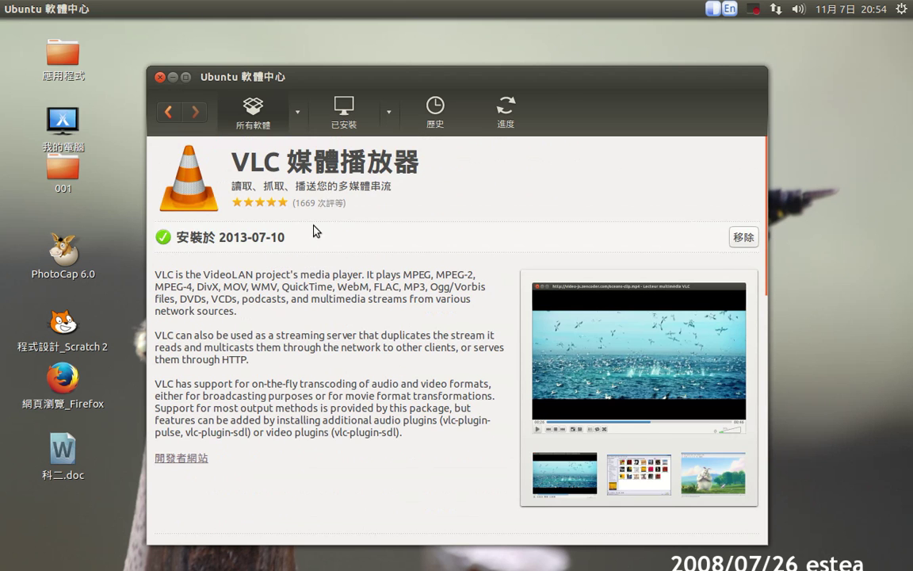
Return to the 影音 category list and browse the highest-rated programs.
left_click(167, 118)
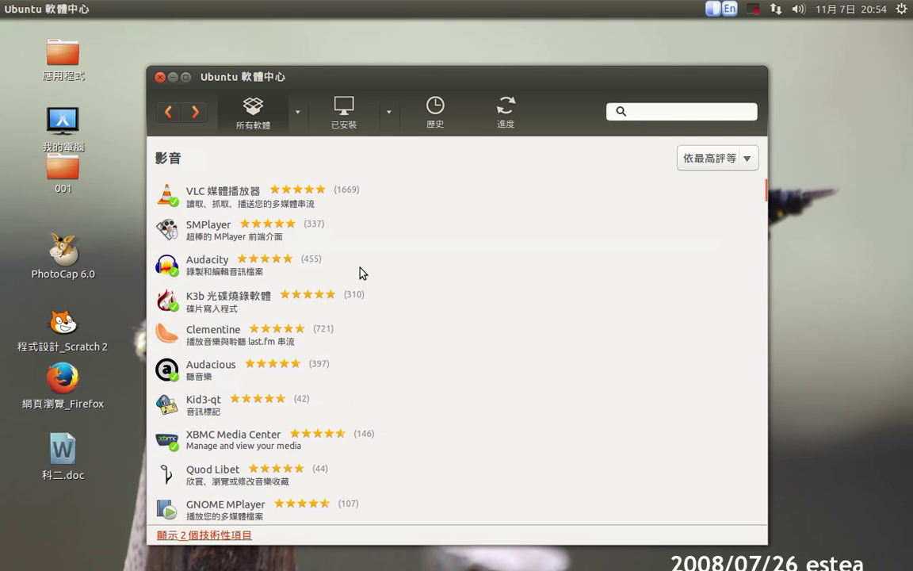
scroll(367, 289, "down", 3)
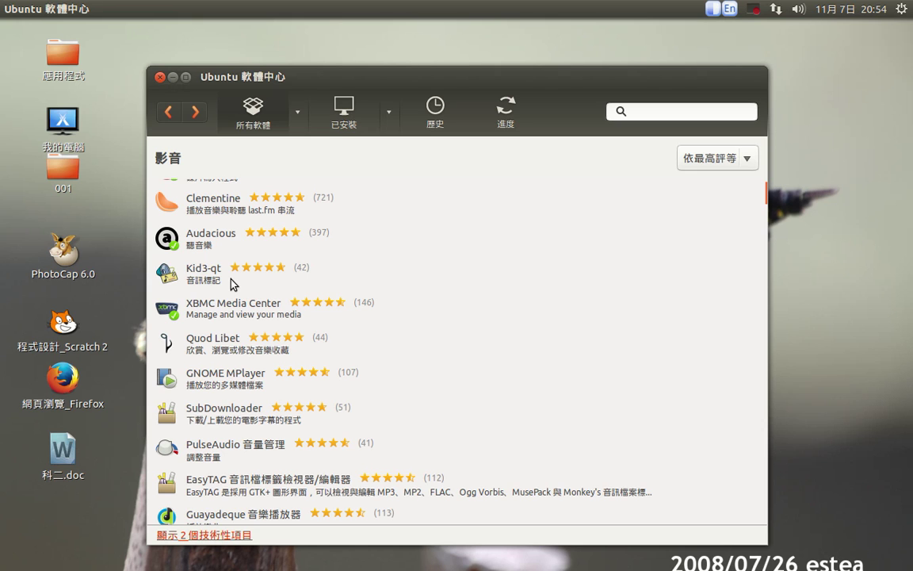
scroll(408, 234, "up", 2)
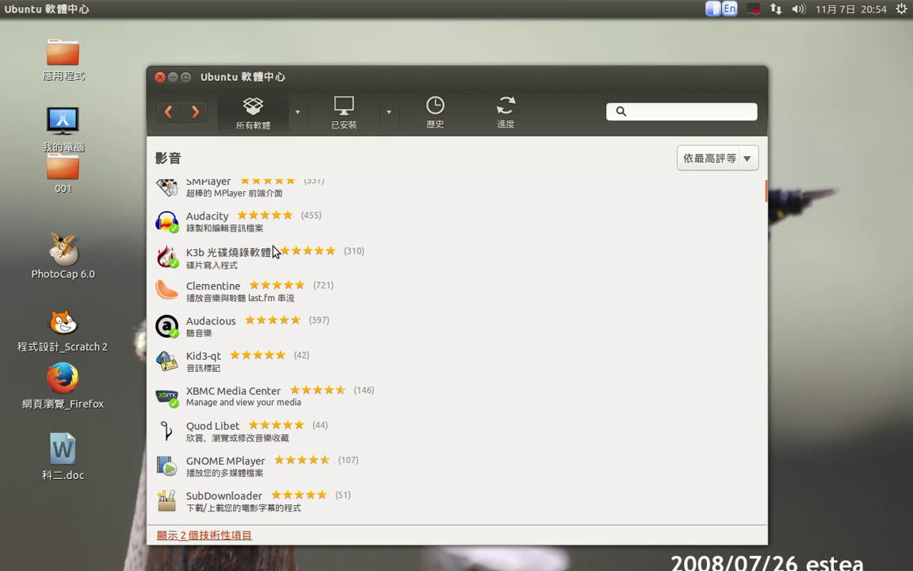
scroll(271, 252, "down", 2)
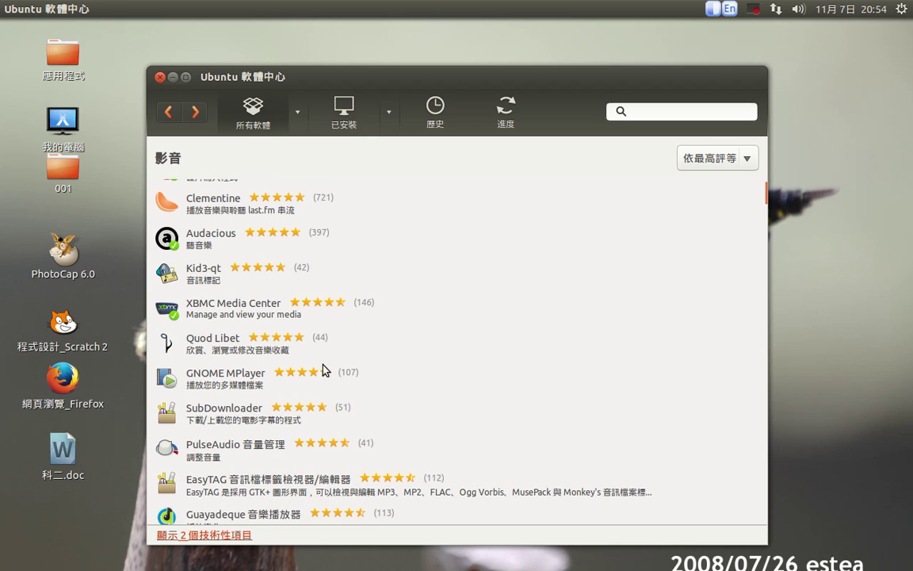
scroll(323, 370, "down", 3)
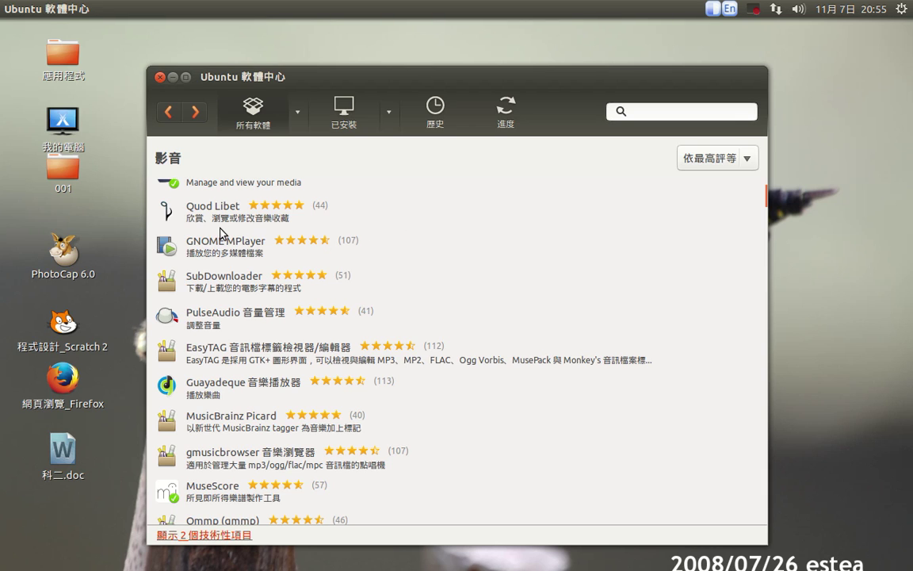
Search the 影音 category for "music" and select Jajuk in the results.
left_click(652, 111)
type("music")
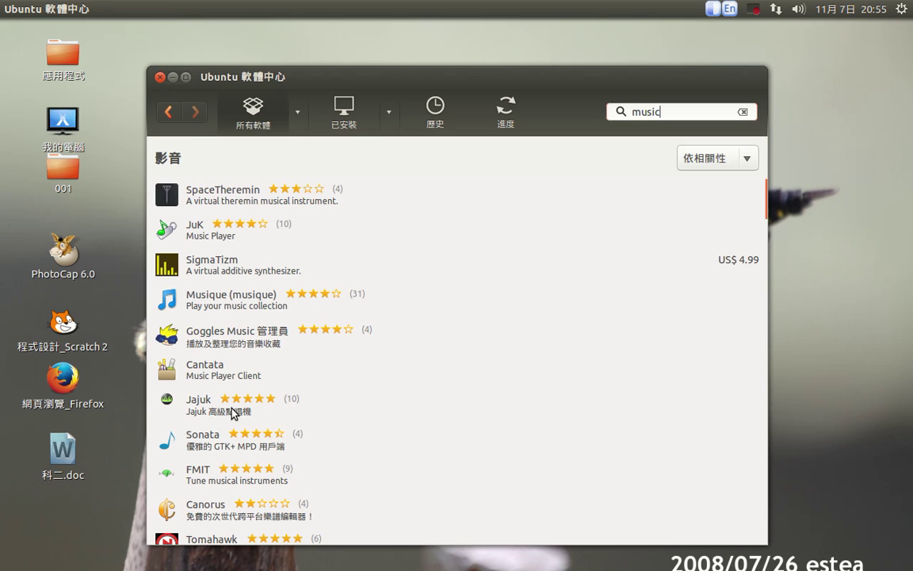
left_click(236, 413)
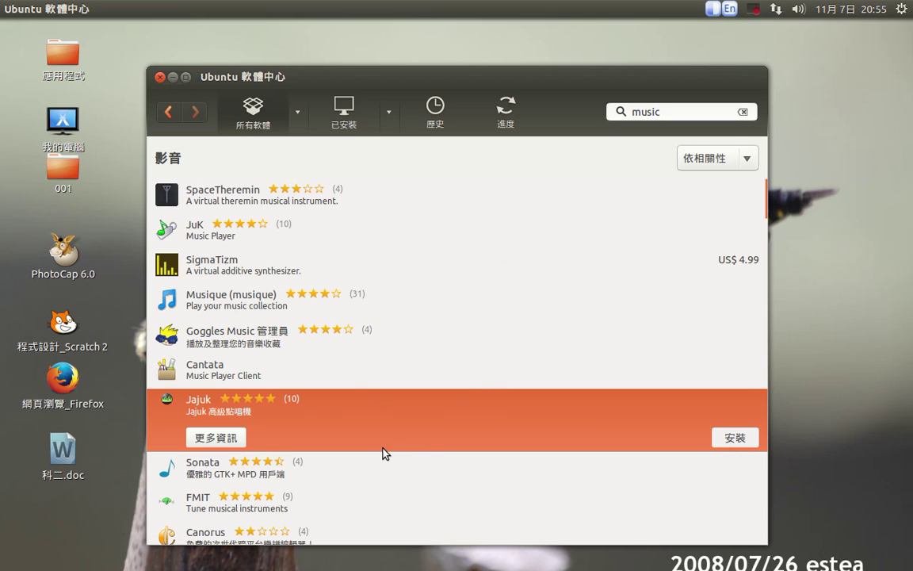
Install Jajuk from the 影音 search results, expanding the authentication details and authorising the installation with the account password.
scroll(383, 452, "down", 2)
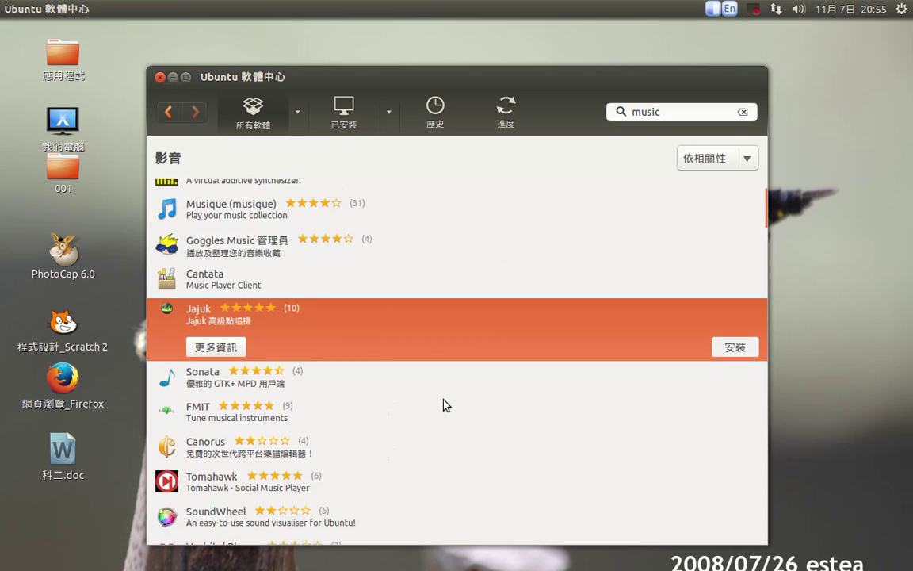
scroll(446, 408, "down", 1)
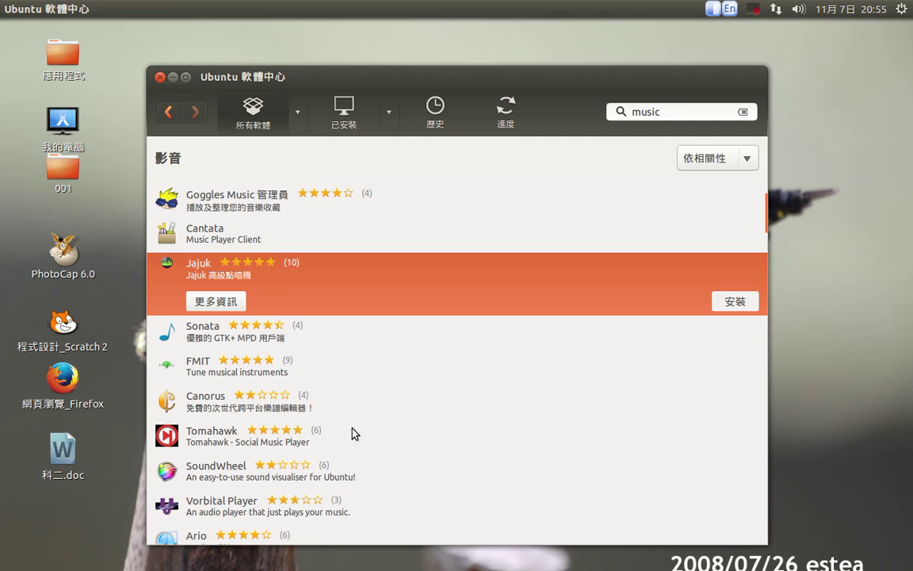
scroll(373, 476, "down", 2)
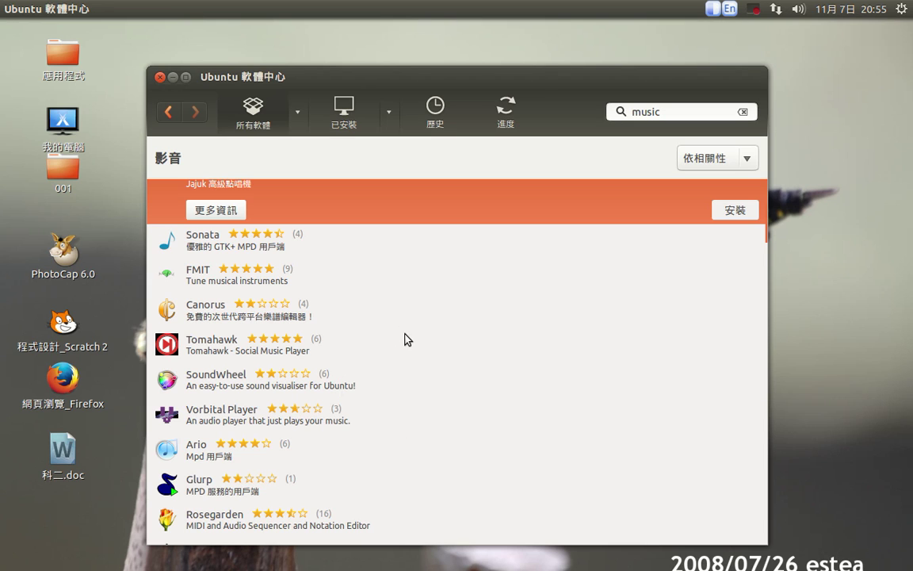
scroll(371, 234, "up", 3)
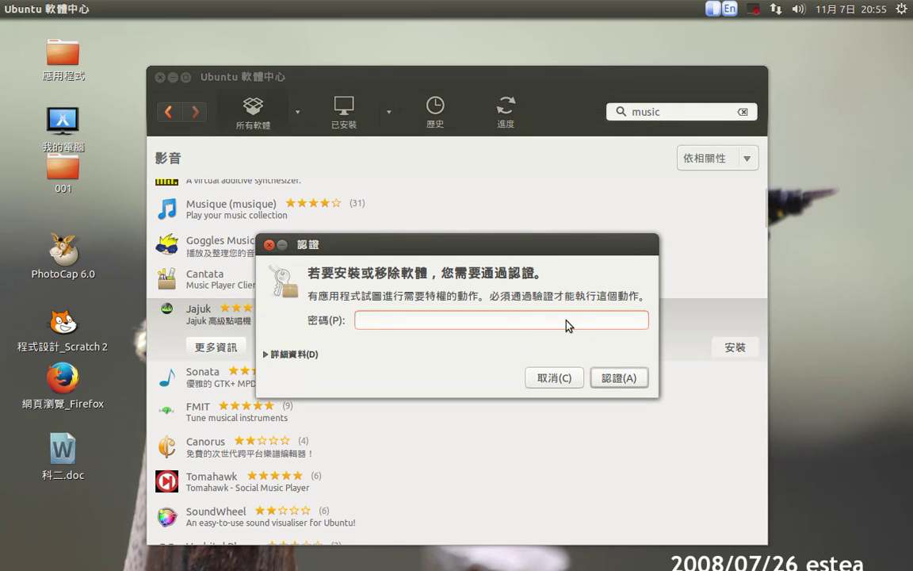
key("alt+d")
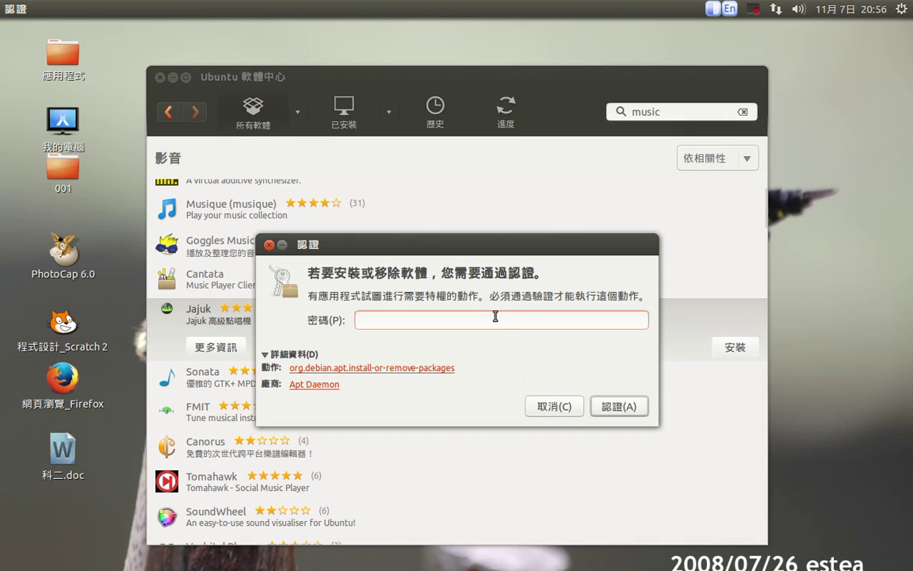
type("•••")
left_click(636, 405)
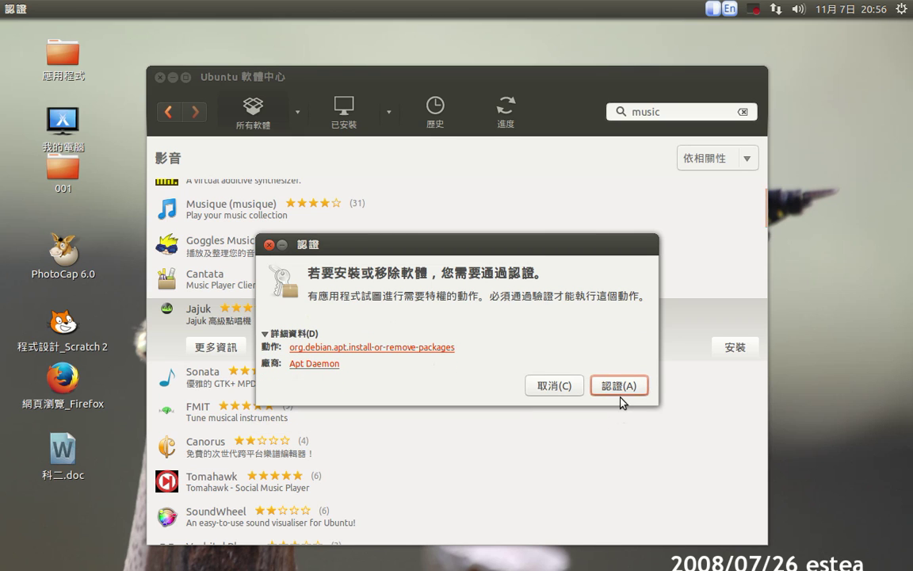
left_click(618, 386)
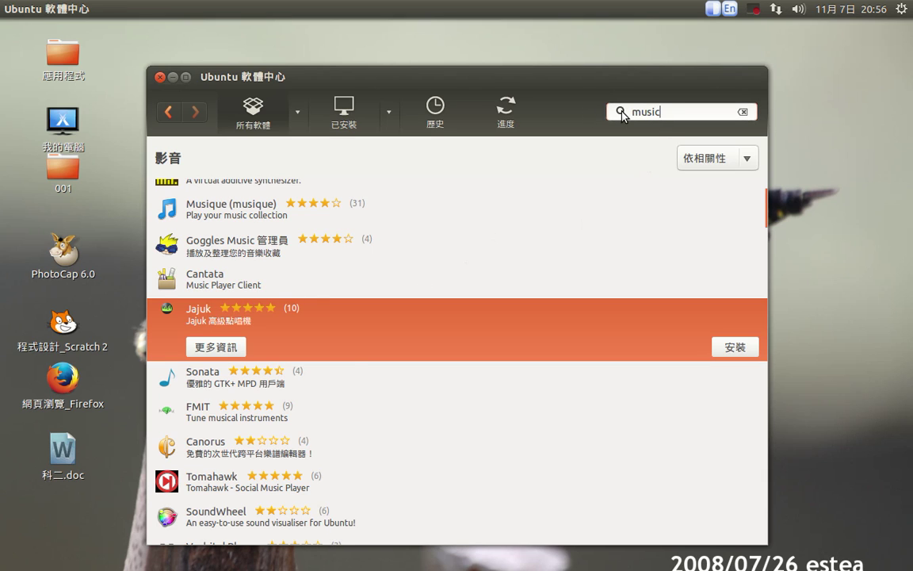
Check Jajuk's installation progress, both before and after a visit to the 所有軟體 home page and its search box.
left_click(509, 109)
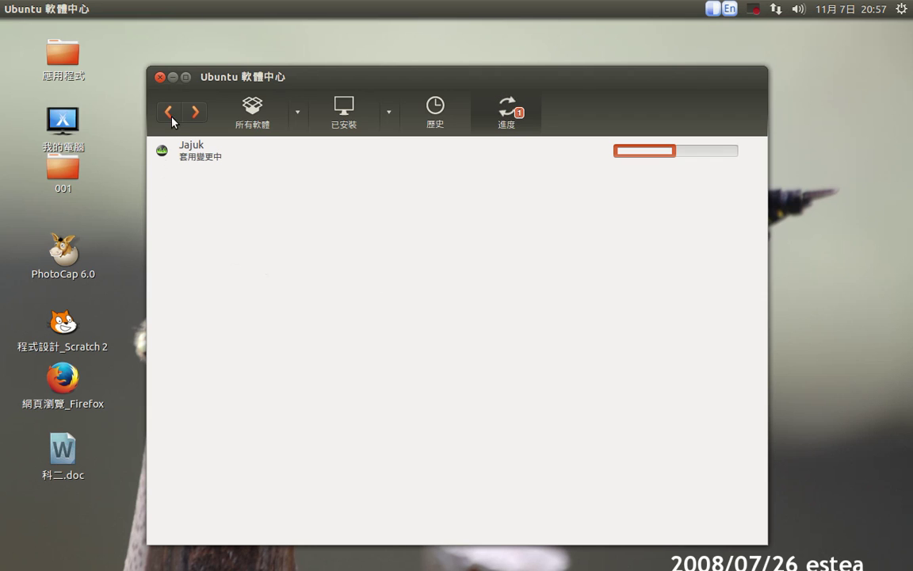
left_click(253, 114)
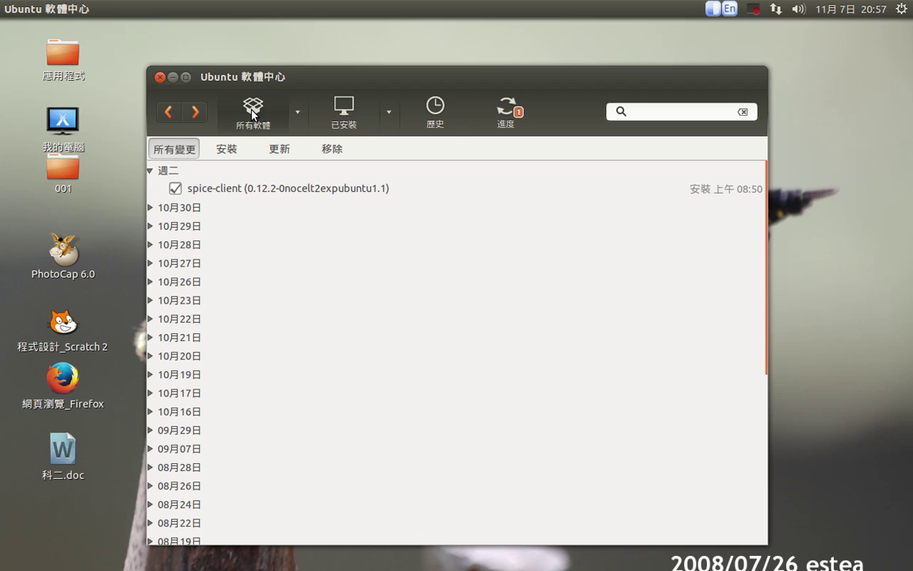
left_click(253, 114)
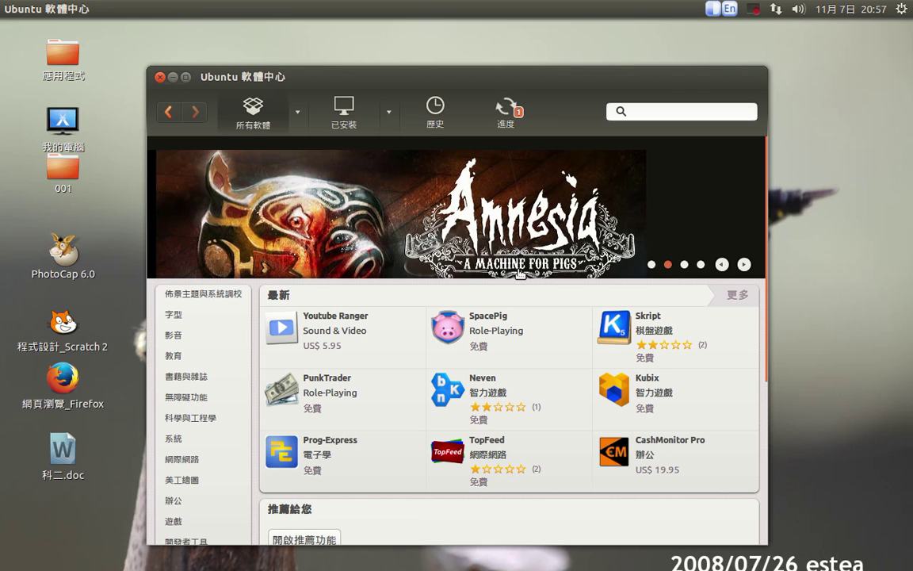
left_click(638, 111)
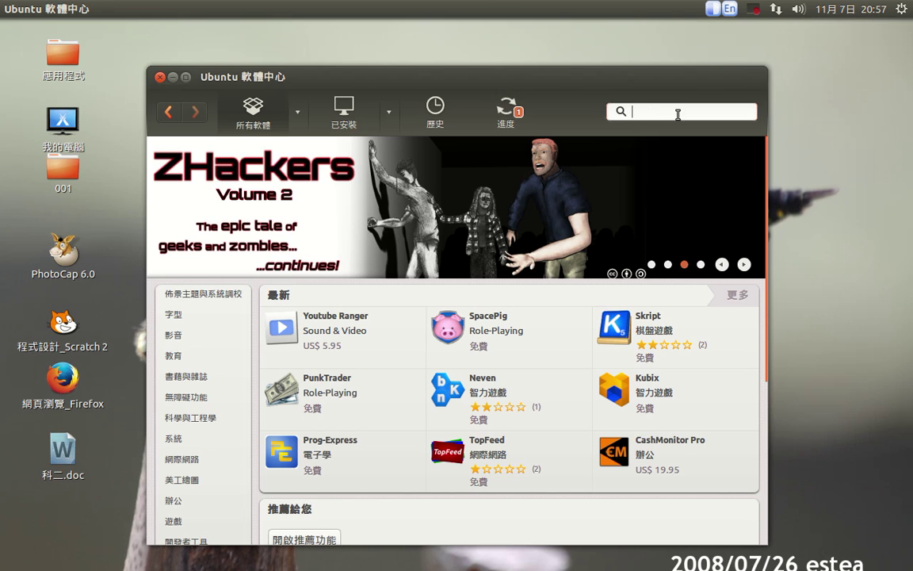
left_click(512, 120)
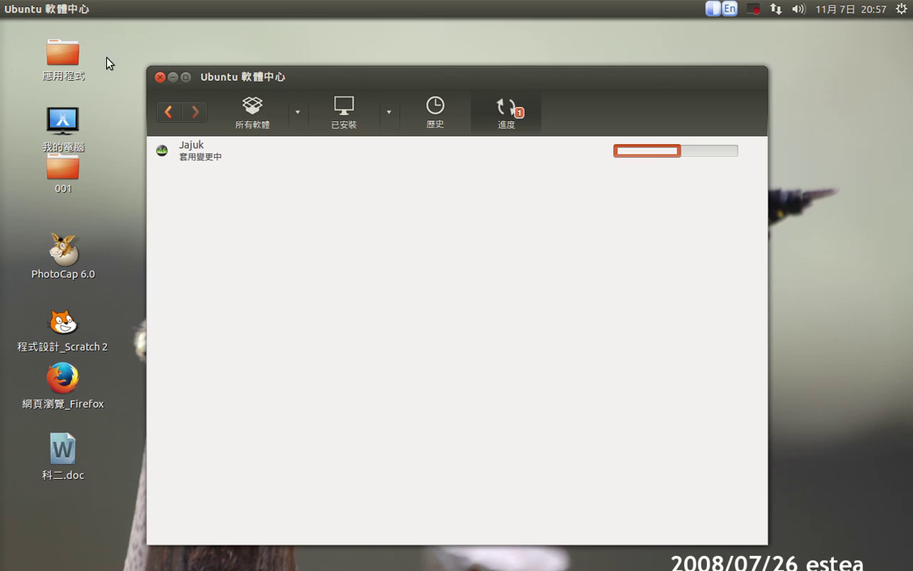
mouse_move(6, 51)
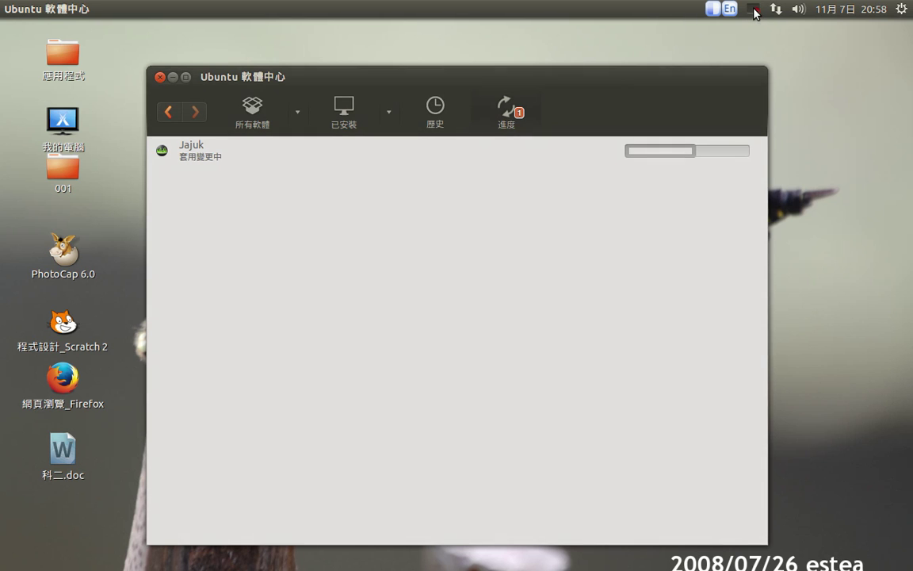
left_click(754, 10)
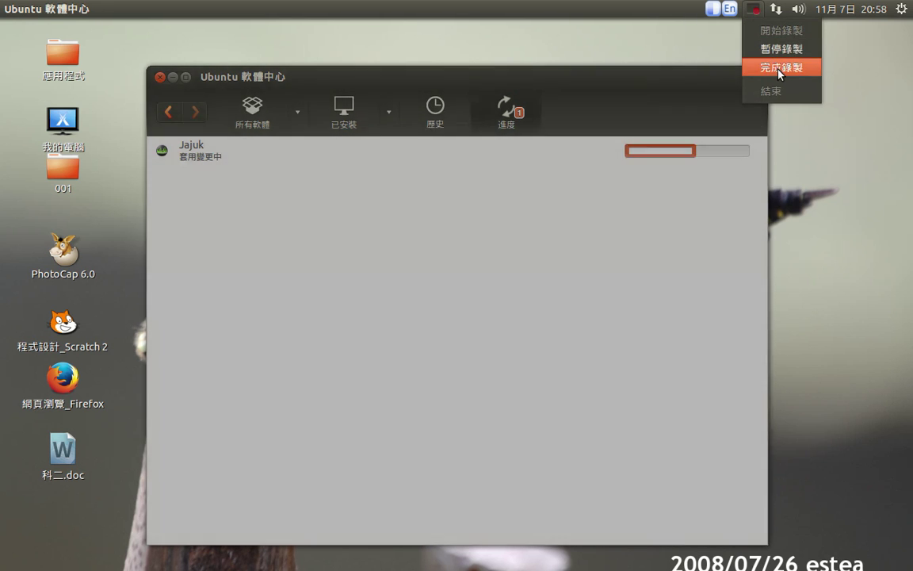
left_click(778, 70)
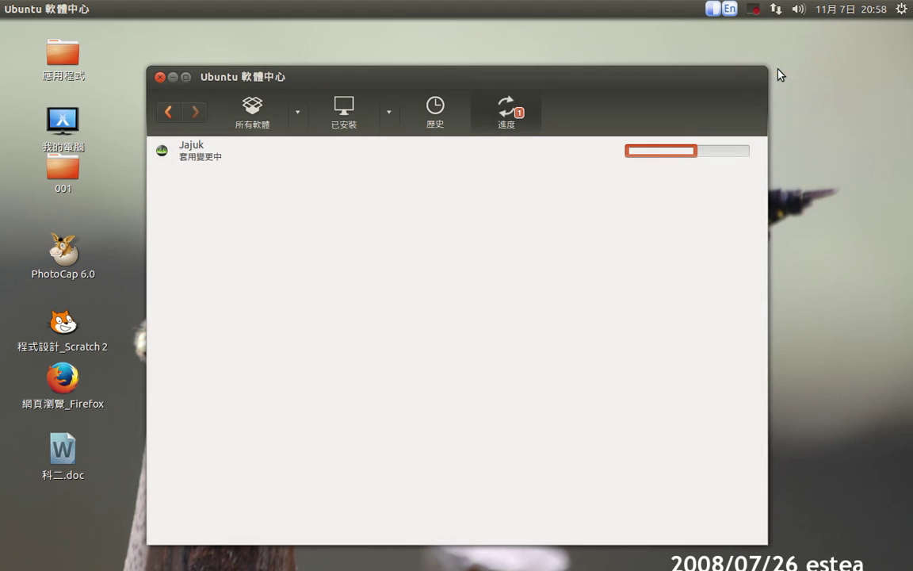